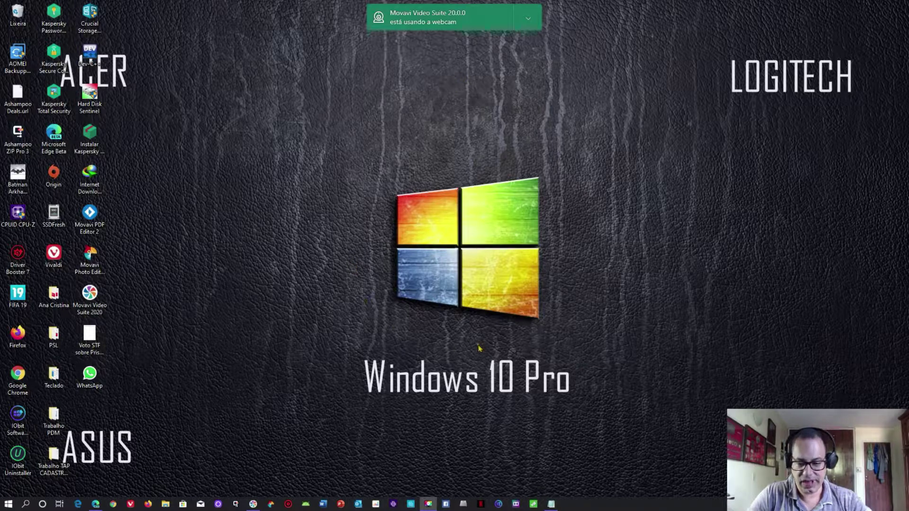
- Open the Dolby Access app, ignore the Windows Update notice and reposition the app window on the desktop
click(516, 505)
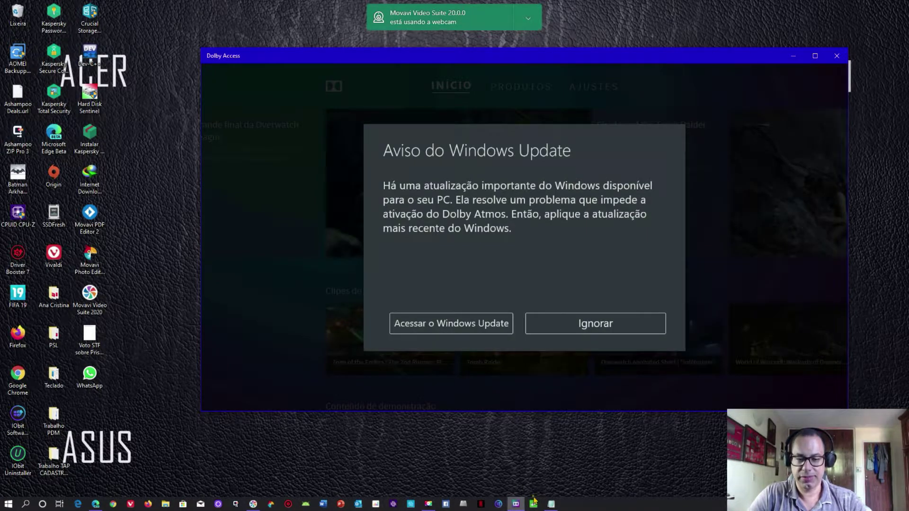
click(562, 331)
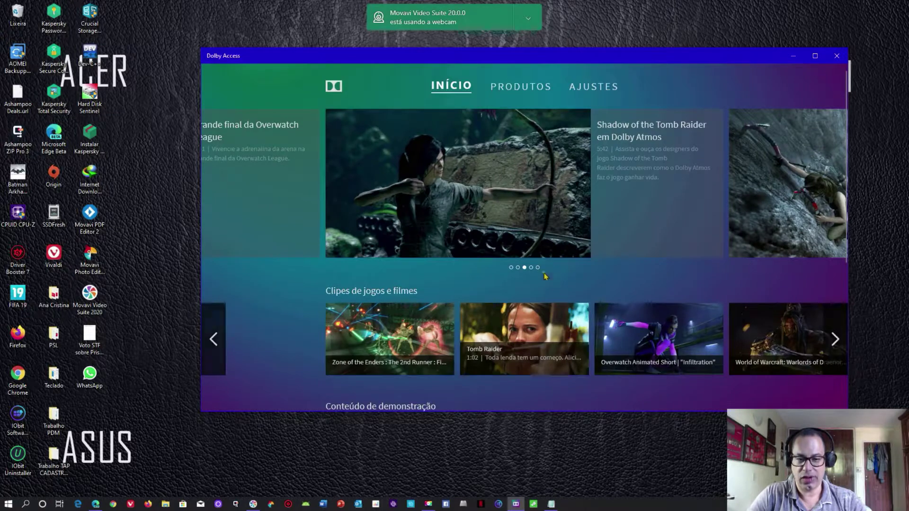
drag(624, 60, 568, 52)
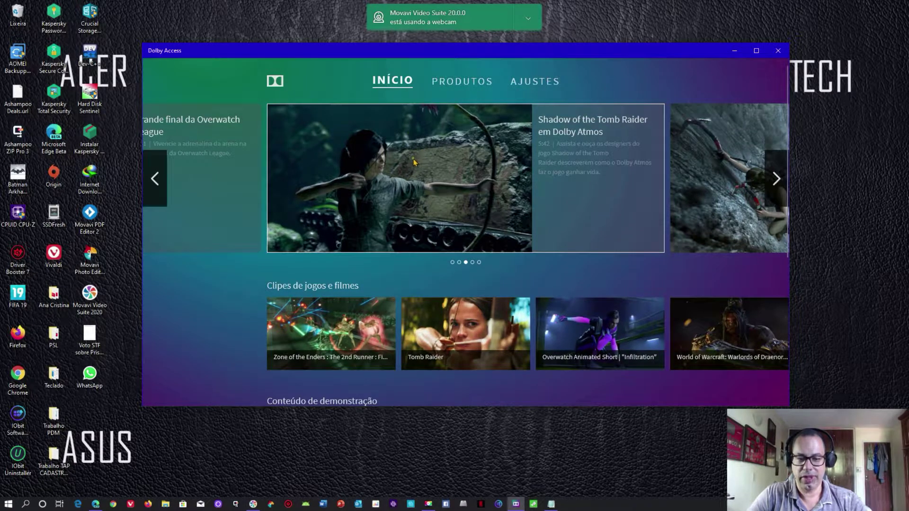
- Look through the clips and demo content on the Início page, and view the Dolby Atmos for Headphones product page
scroll(412, 164, down, 3)
scroll(411, 164, down, 2)
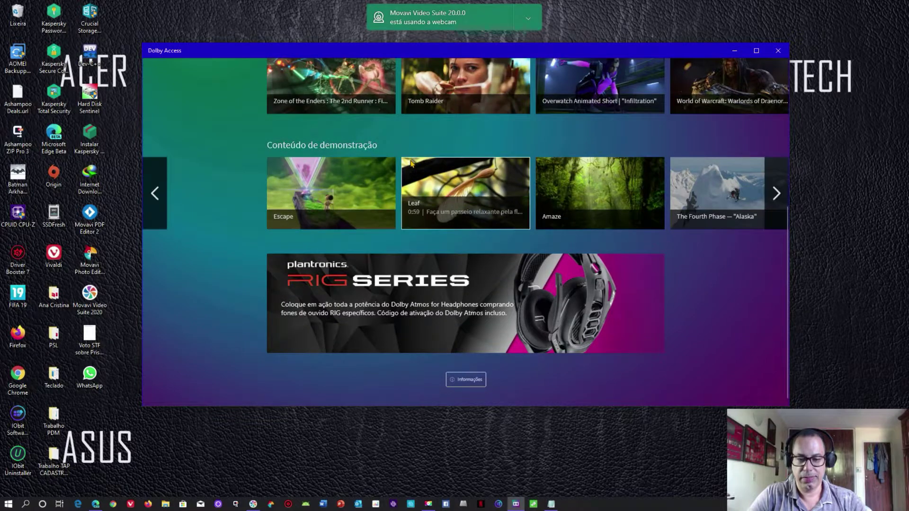
scroll(413, 164, up, 2)
scroll(411, 164, up, 3)
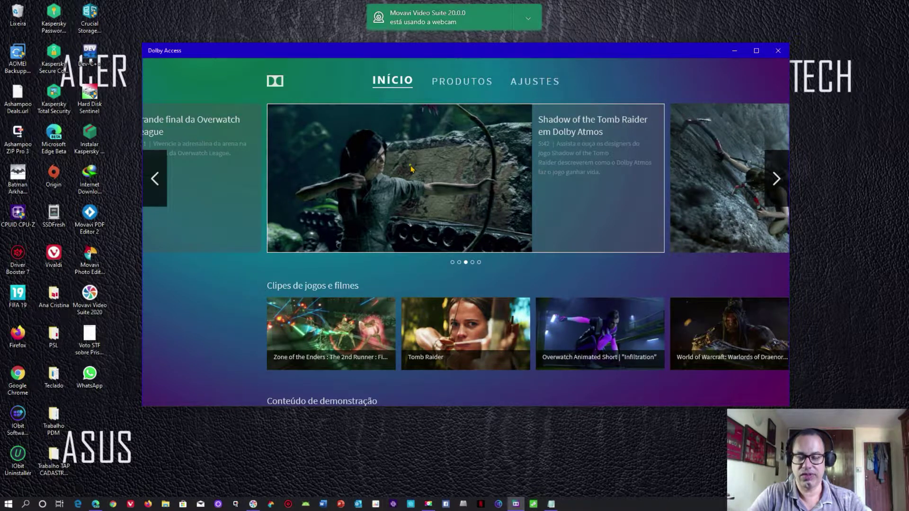
click(450, 82)
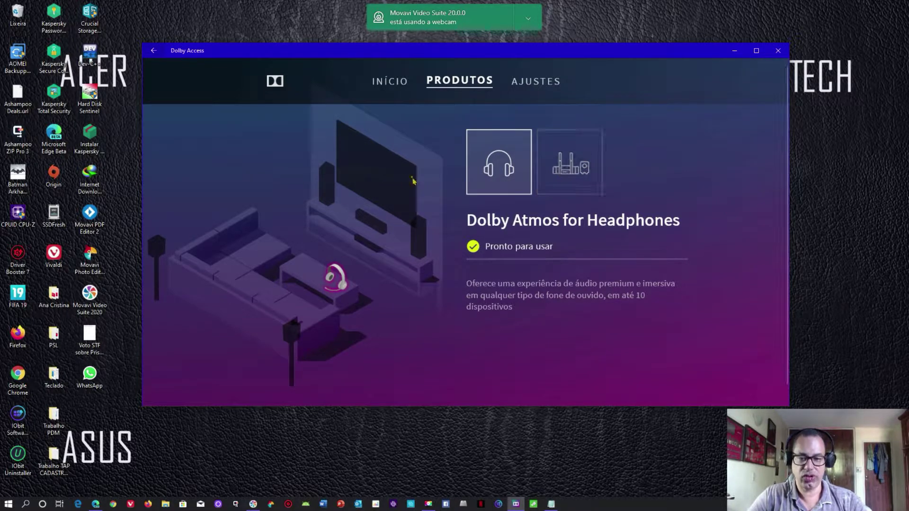
- Examine the Jogos, Filmes, Música, Voz and Pessoal 1 sound profiles in the Dolby Access settings
click(541, 83)
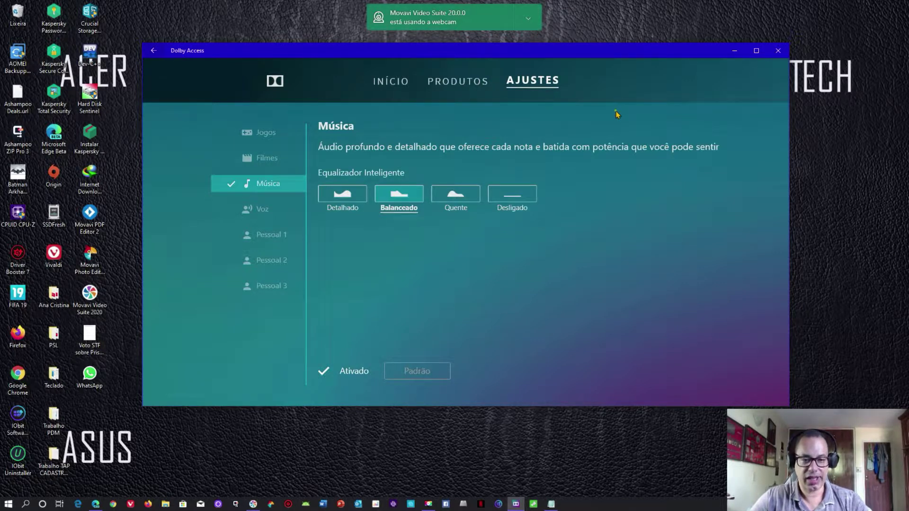
click(261, 135)
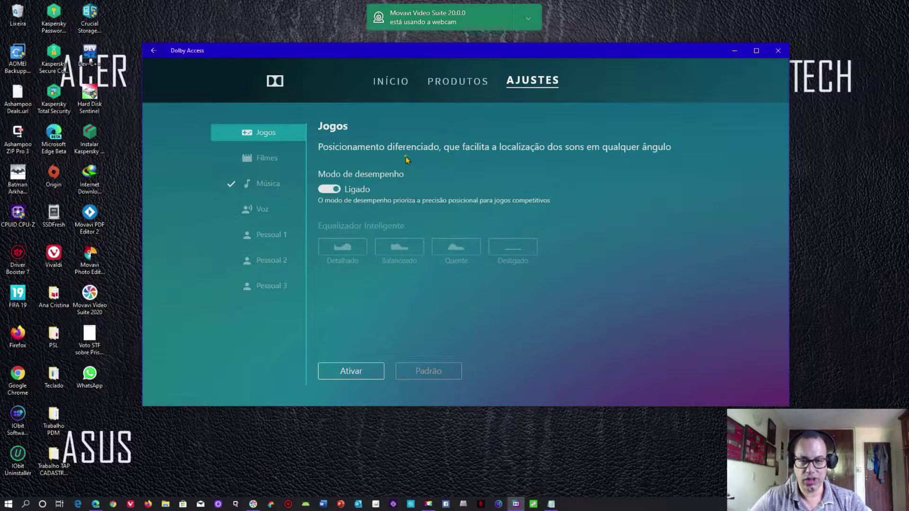
click(282, 165)
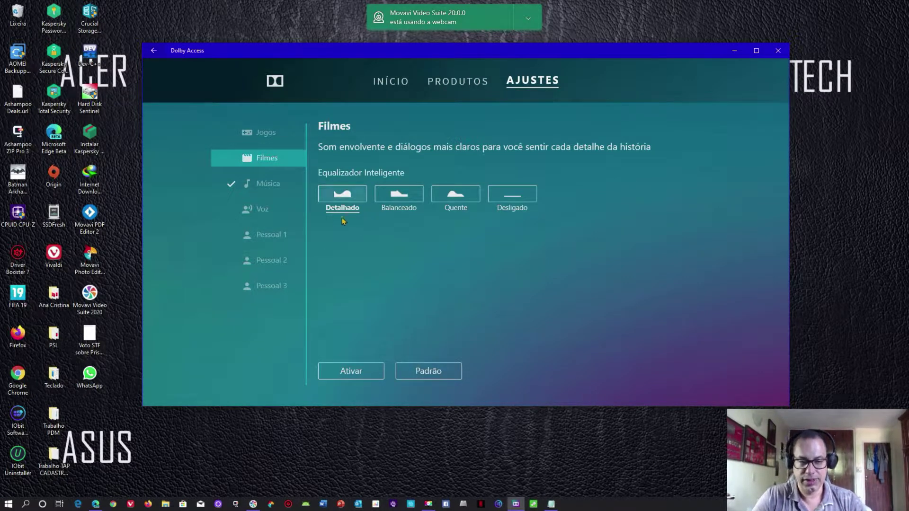
click(268, 184)
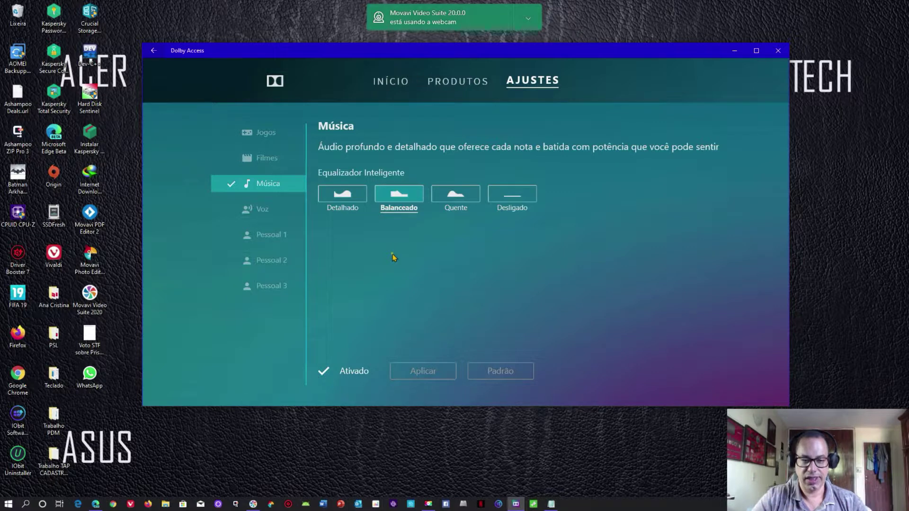
click(266, 217)
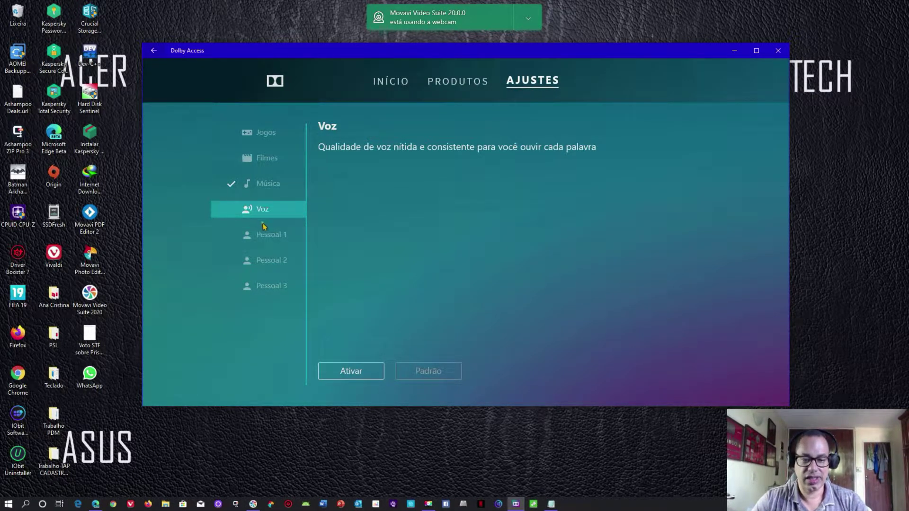
click(277, 241)
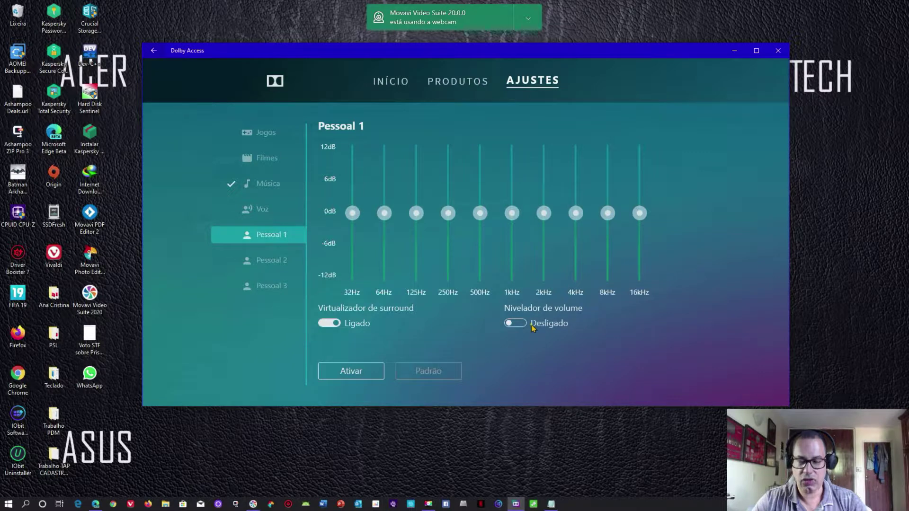
- Review the Jogos, Filmes, Música and Voz profiles once more, and close Dolby Access
click(274, 136)
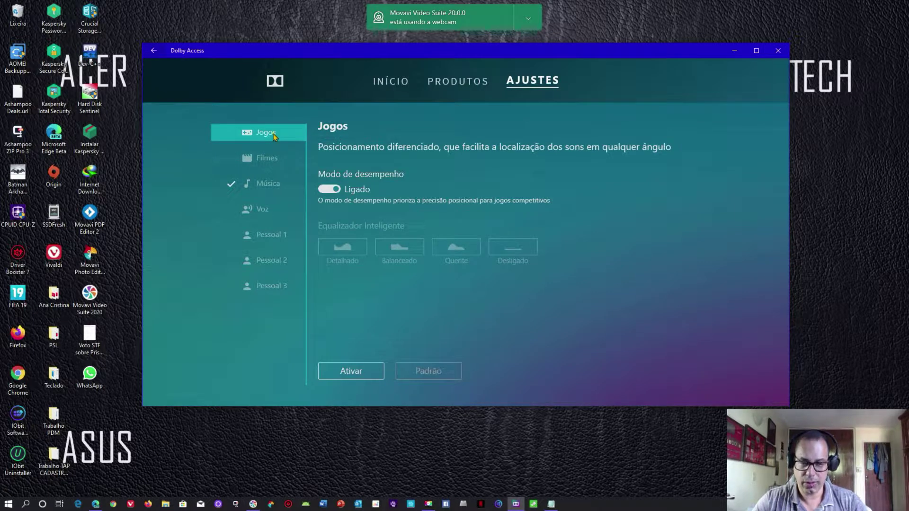
click(266, 160)
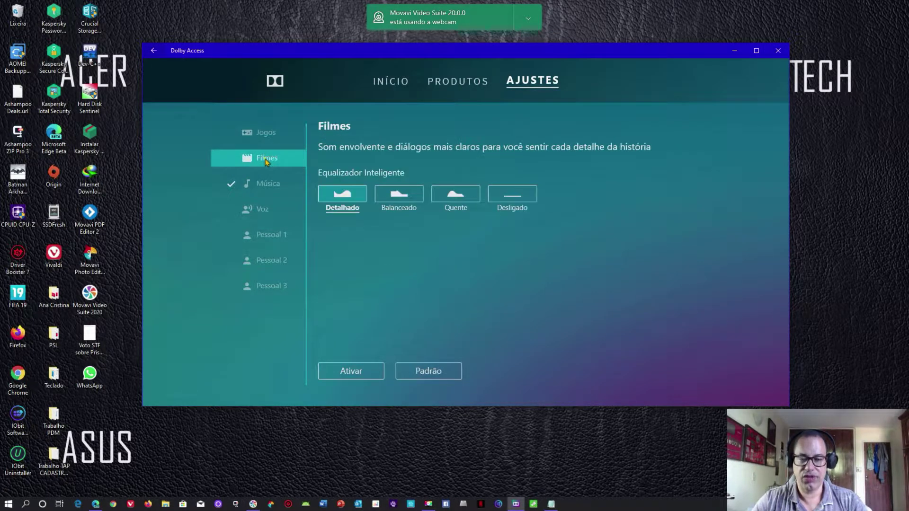
click(265, 192)
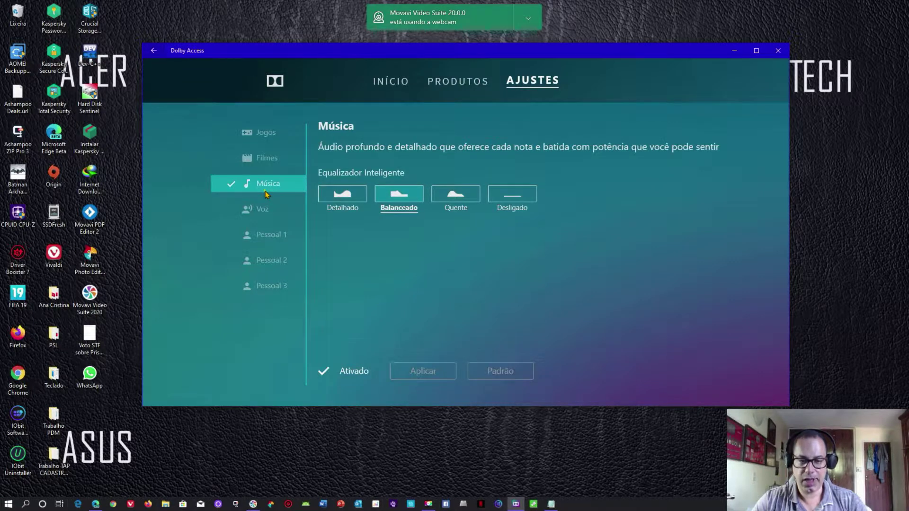
click(261, 211)
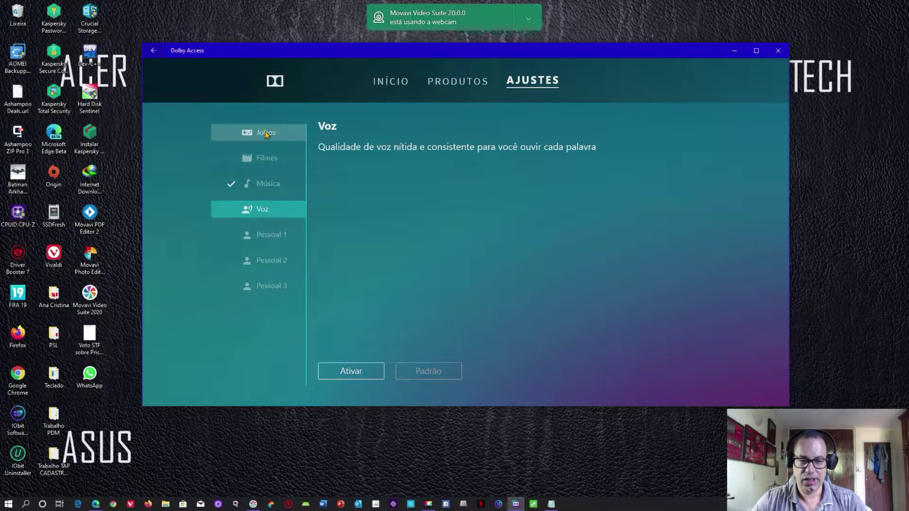
click(266, 158)
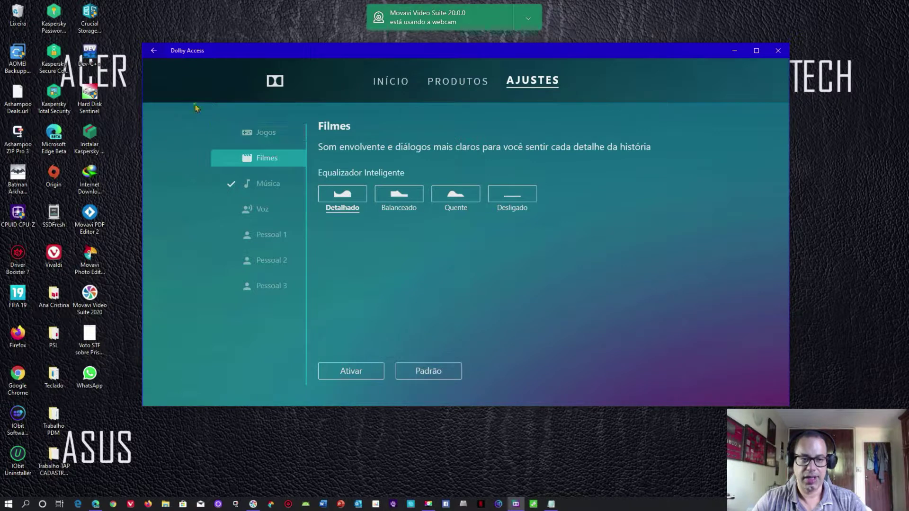
click(154, 51)
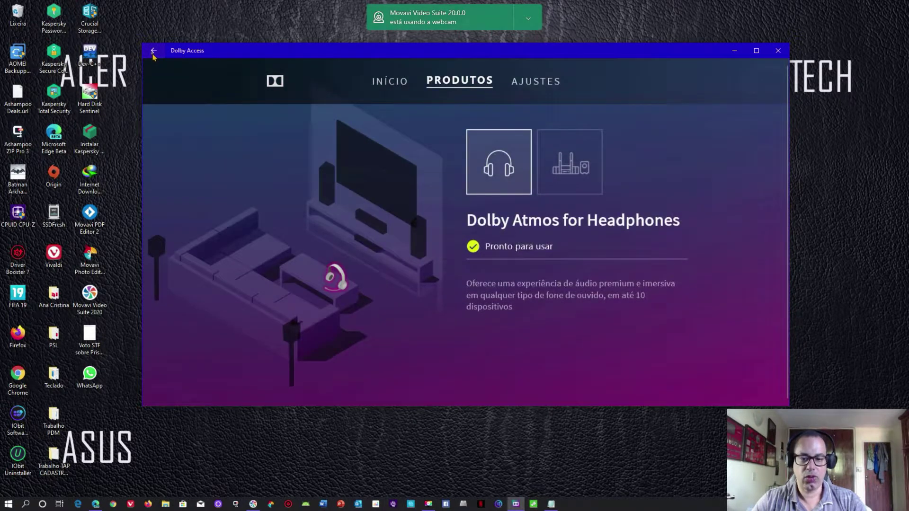
click(778, 50)
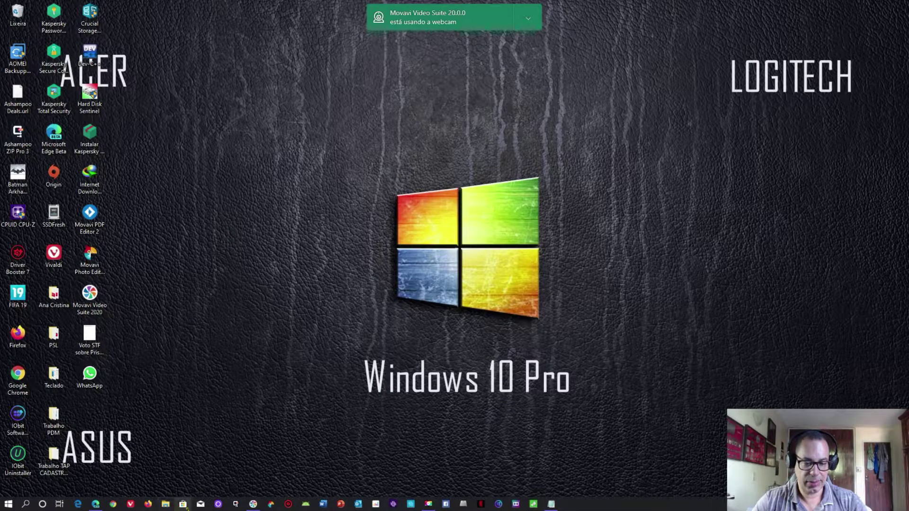
- Search the Microsoft Store for "dolby" and open the Dolby Access app page
click(183, 504)
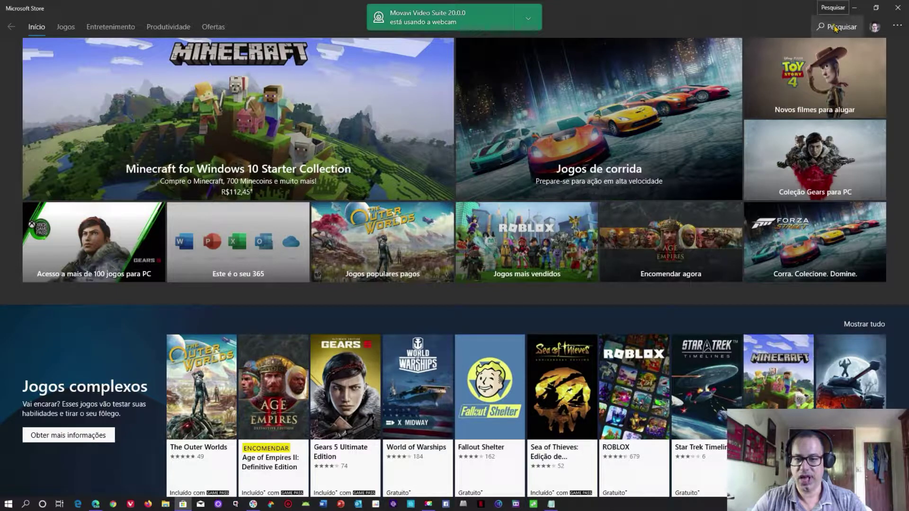
click(836, 27)
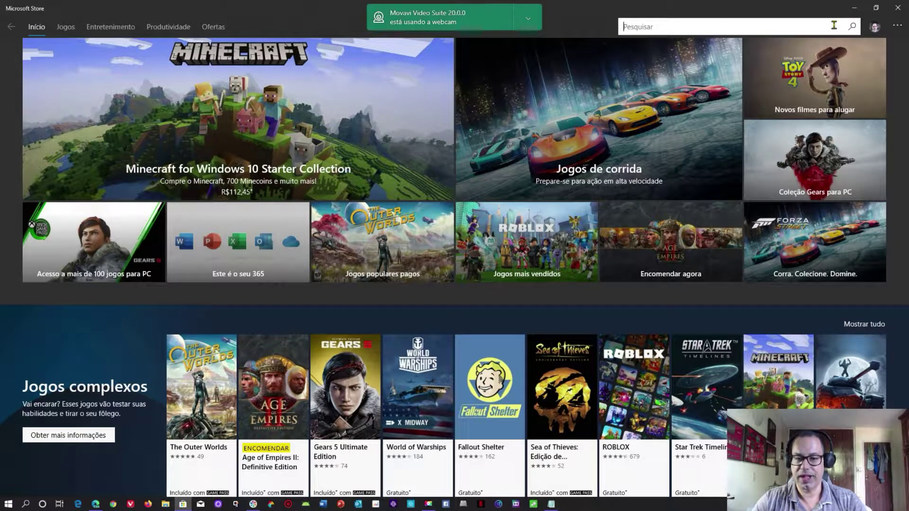
text(d)
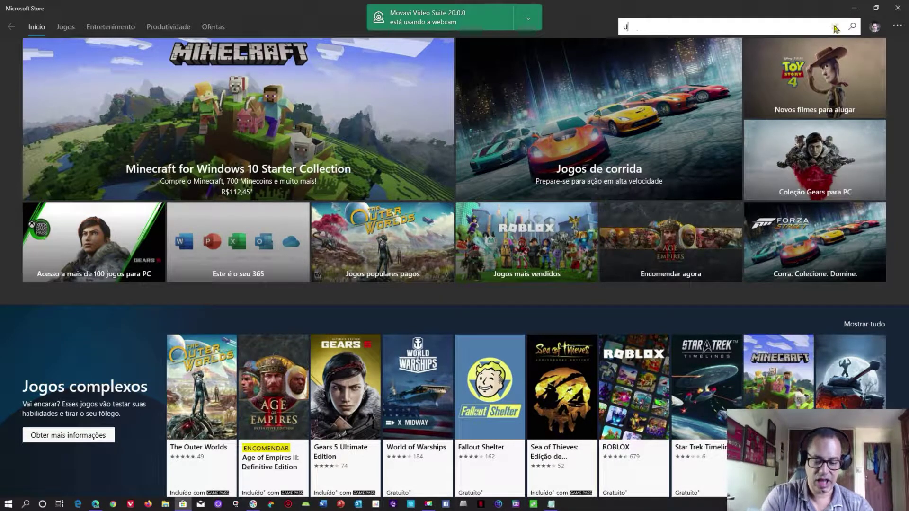
text(olby)
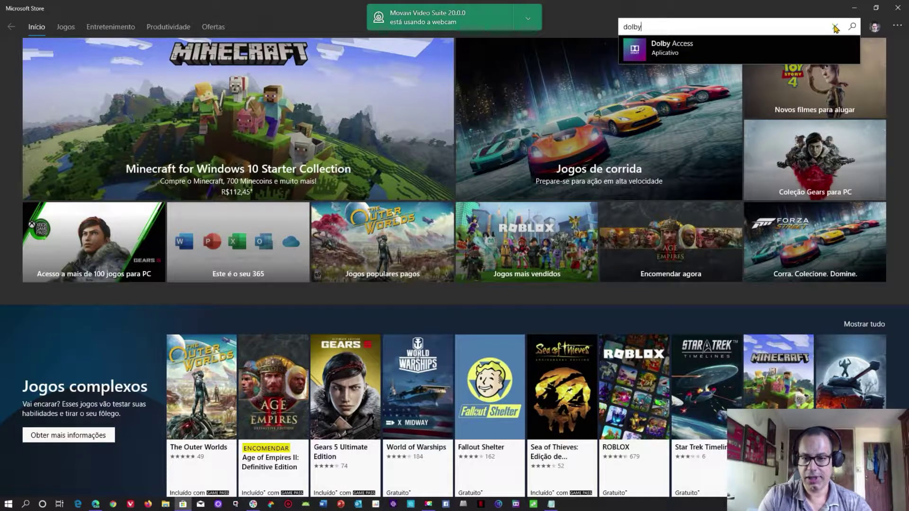
click(666, 50)
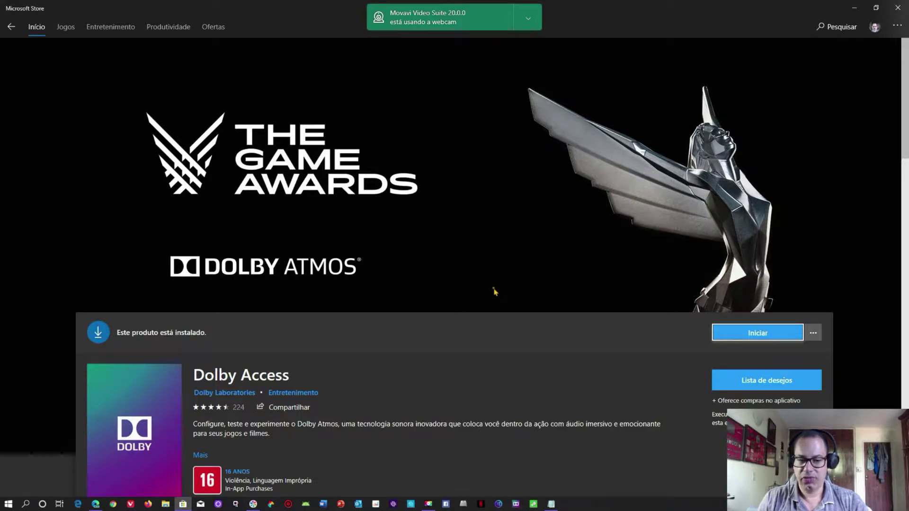
- Read the availability and description of Dolby Access on its store page, and close the Microsoft Store
scroll(495, 294, down, 2)
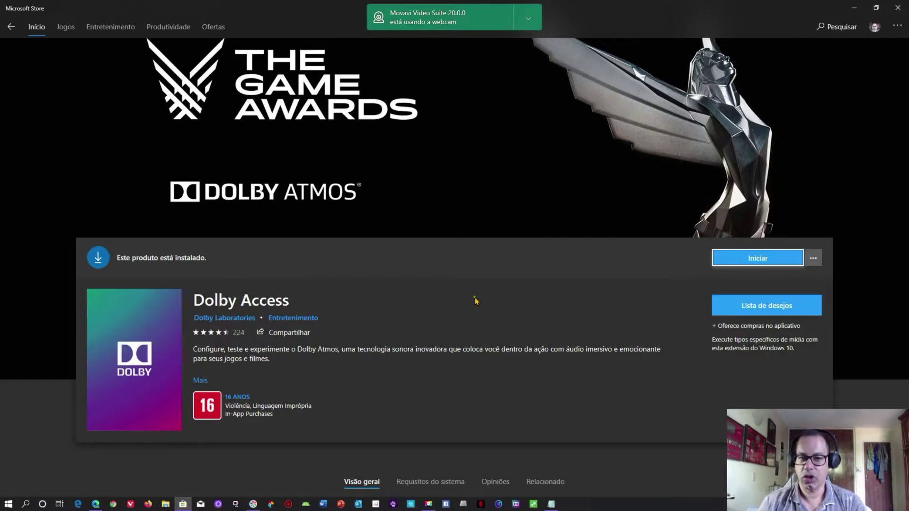
scroll(580, 256, down, 1)
scroll(580, 256, down, 8)
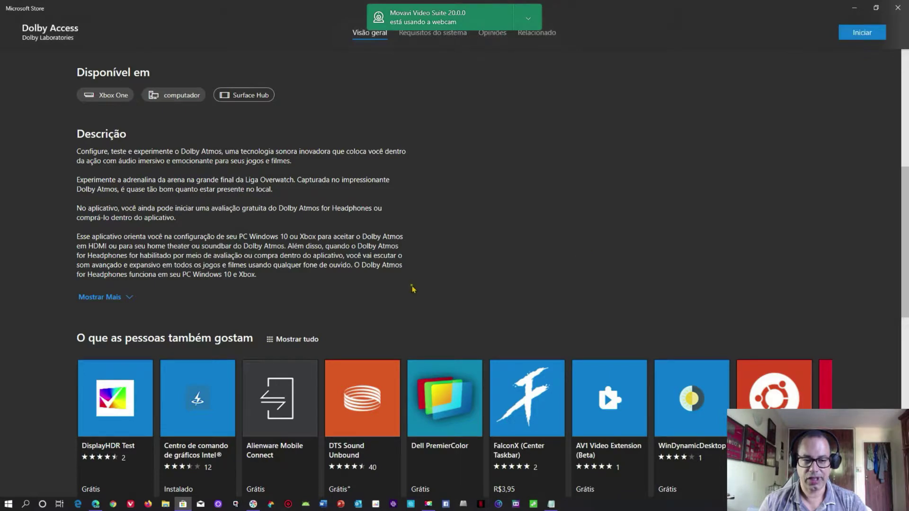
scroll(413, 284, up, 10)
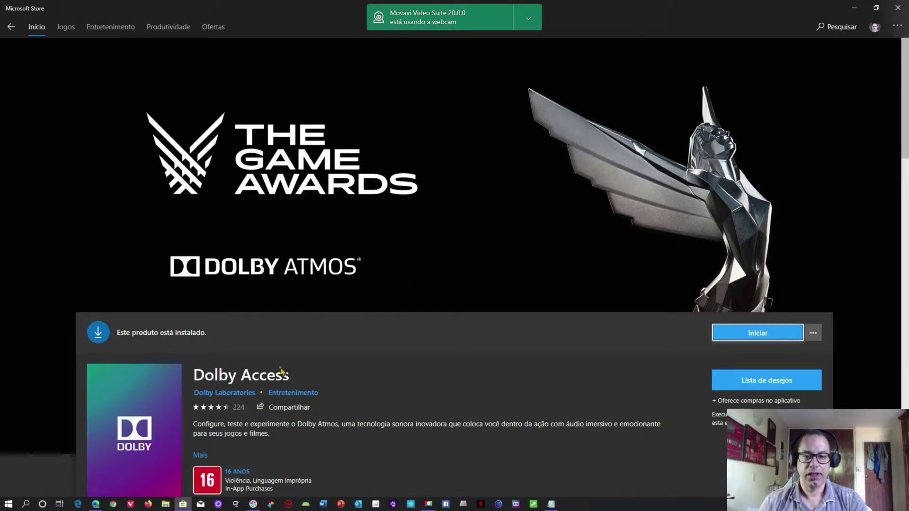
click(896, 10)
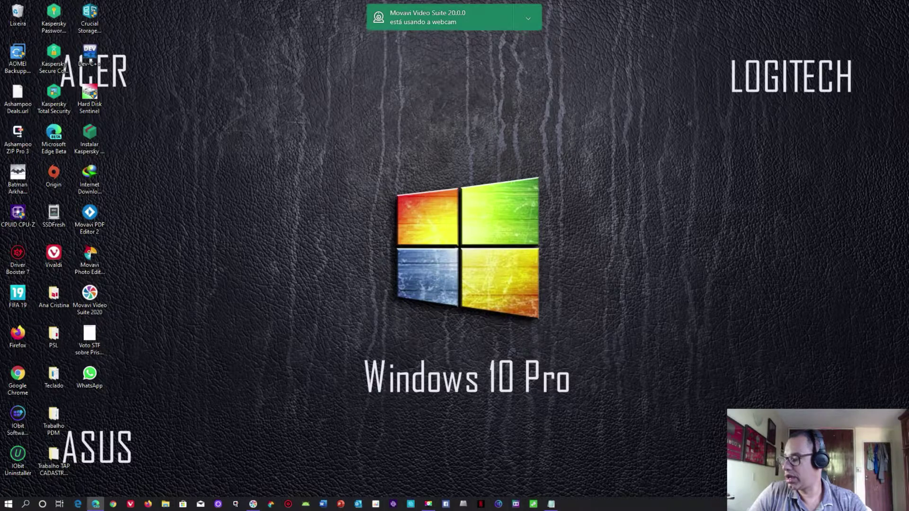
- View the Amazon product page of the JBL Tune 500 headphones in a maximized Edge window, and close the browser
drag(908, 57, 594, 23)
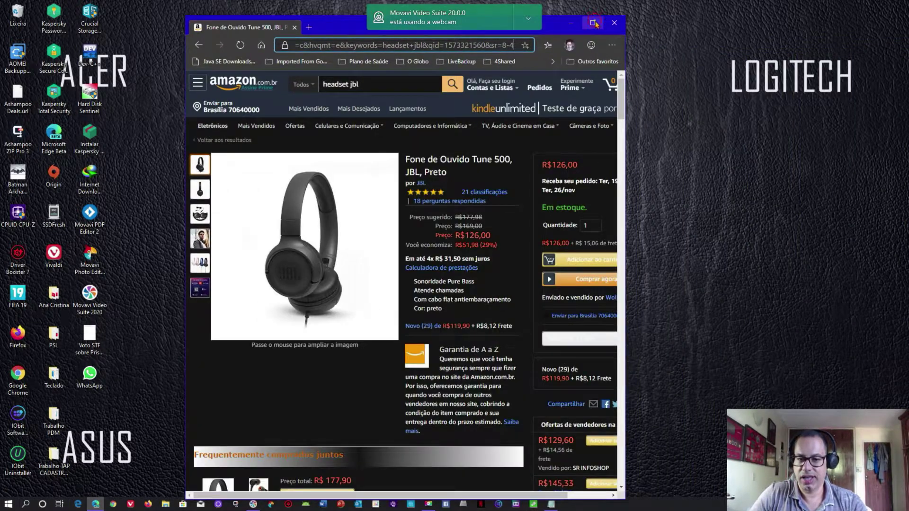
click(592, 23)
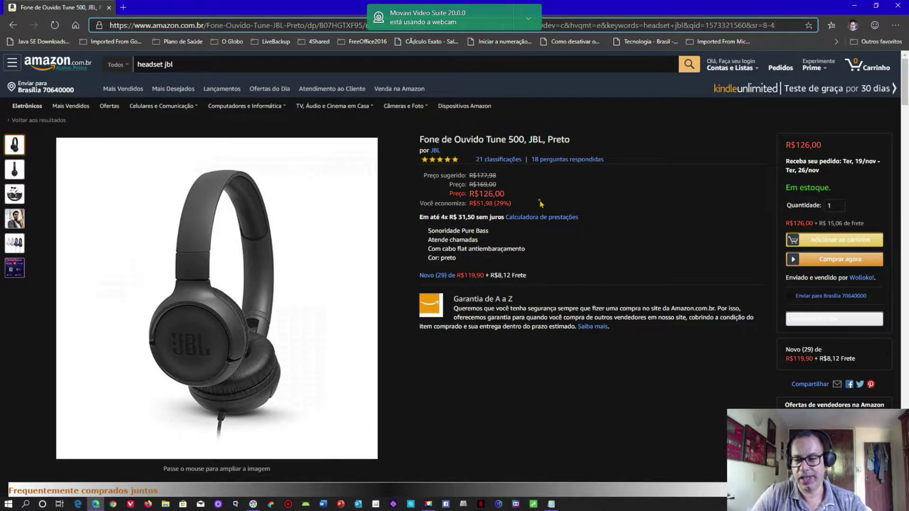
click(899, 7)
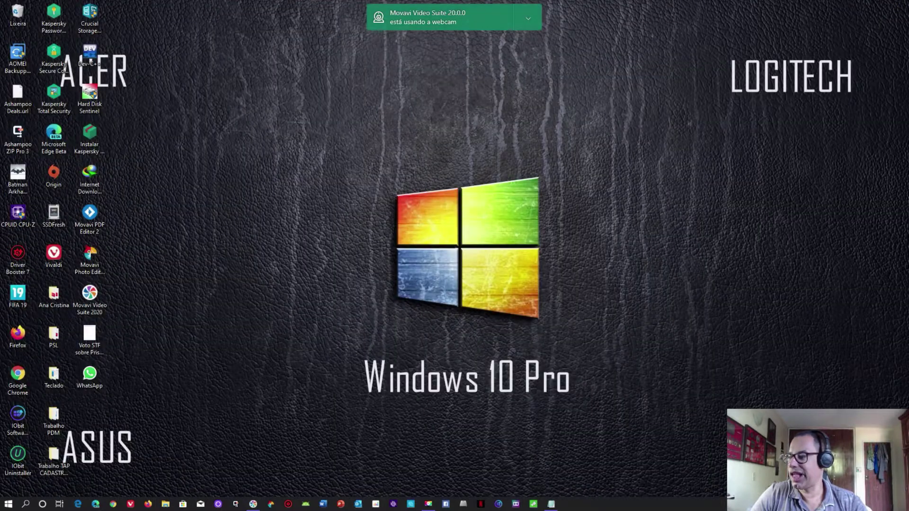